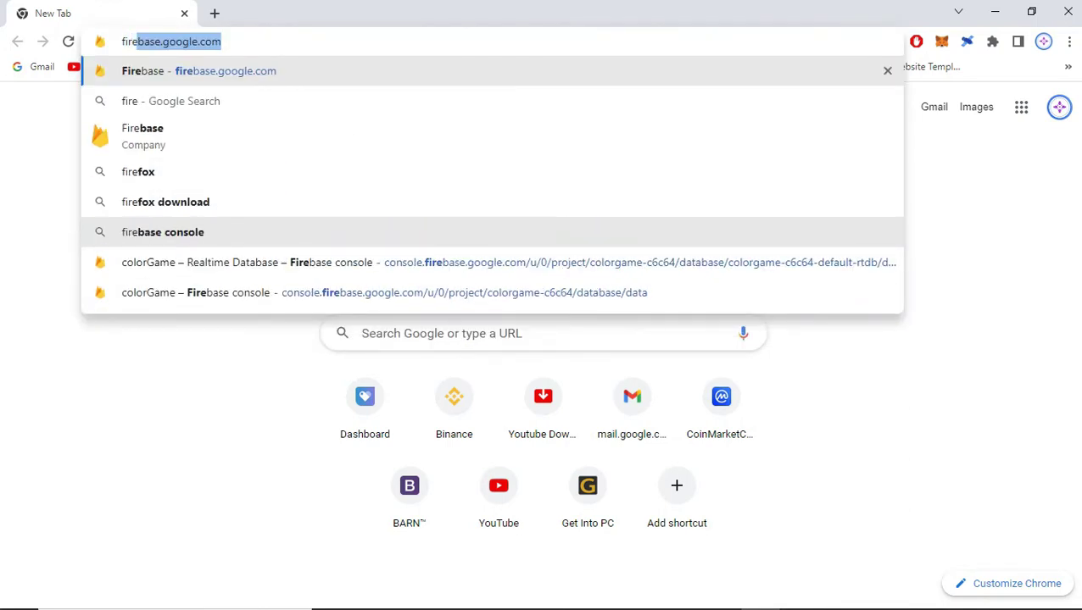
- Open the Firebase site's console and start a new project named loginSignupWinforms
key("Return")
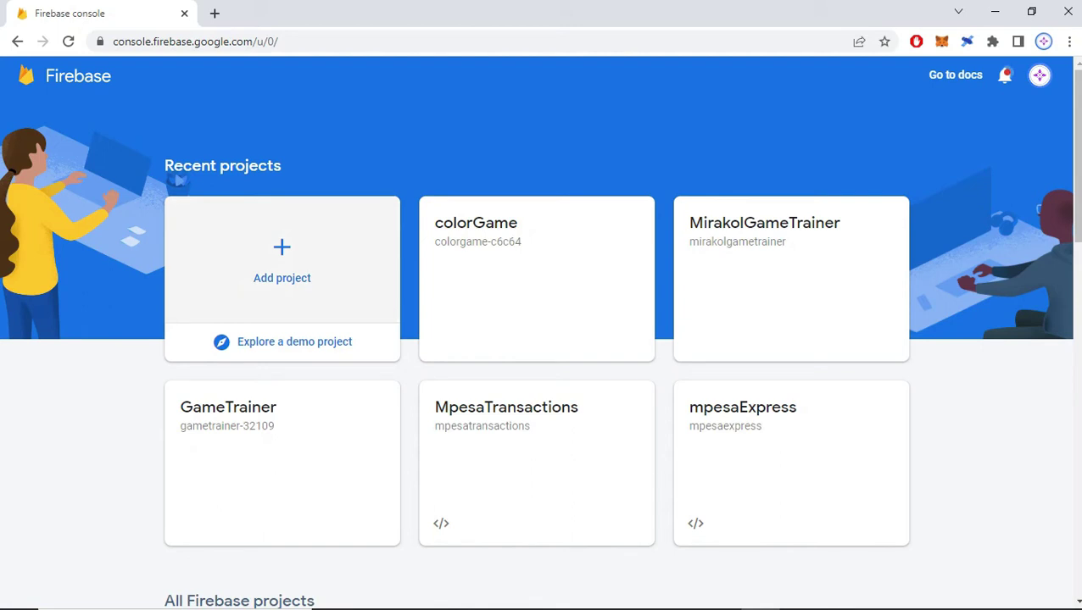
left_click(282, 263)
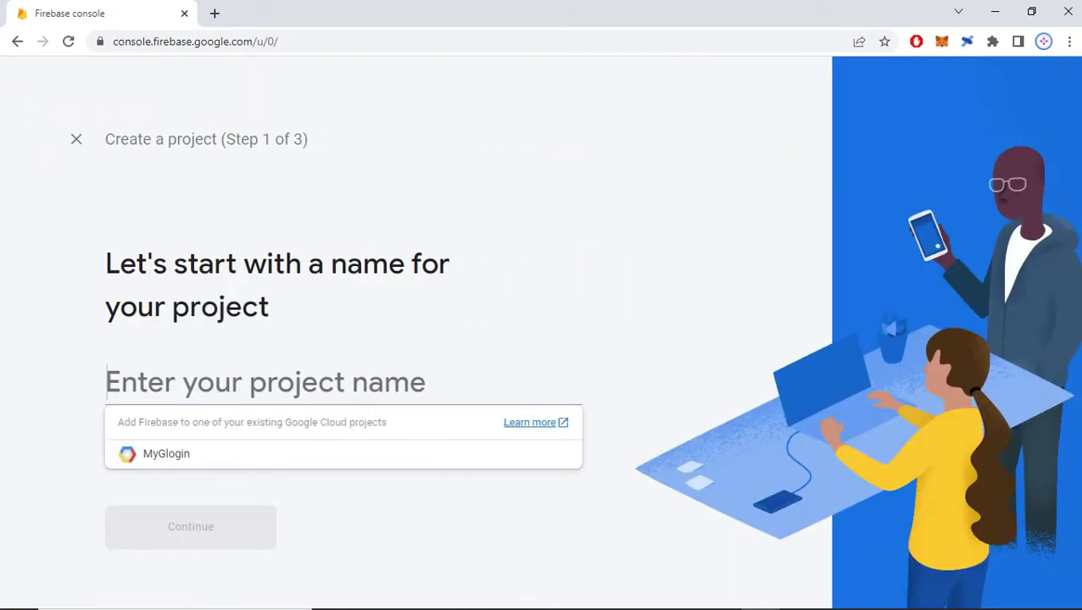
type("loginSignup")
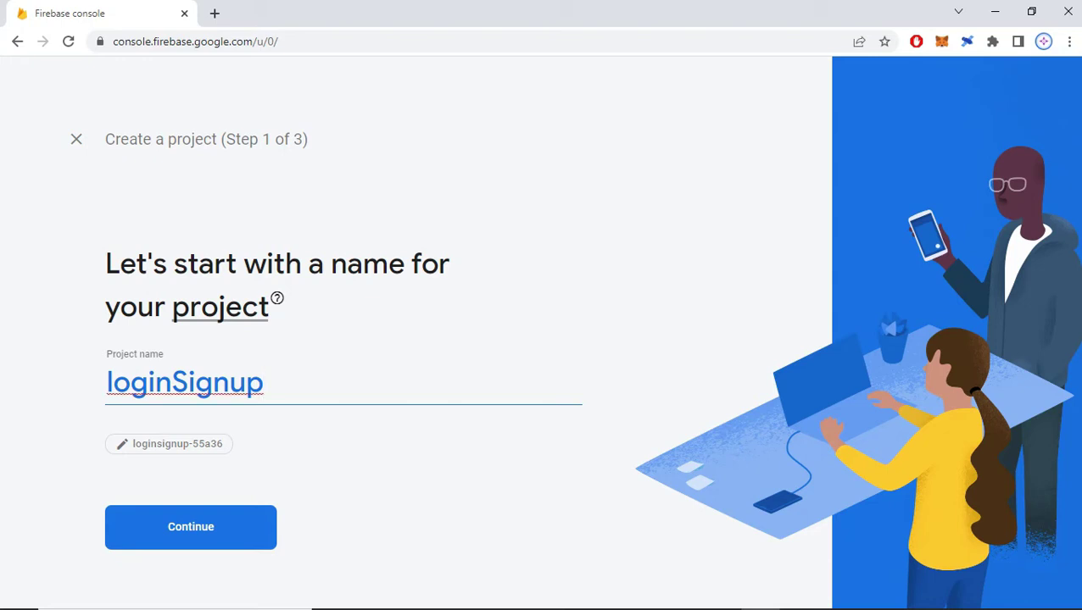
type("W")
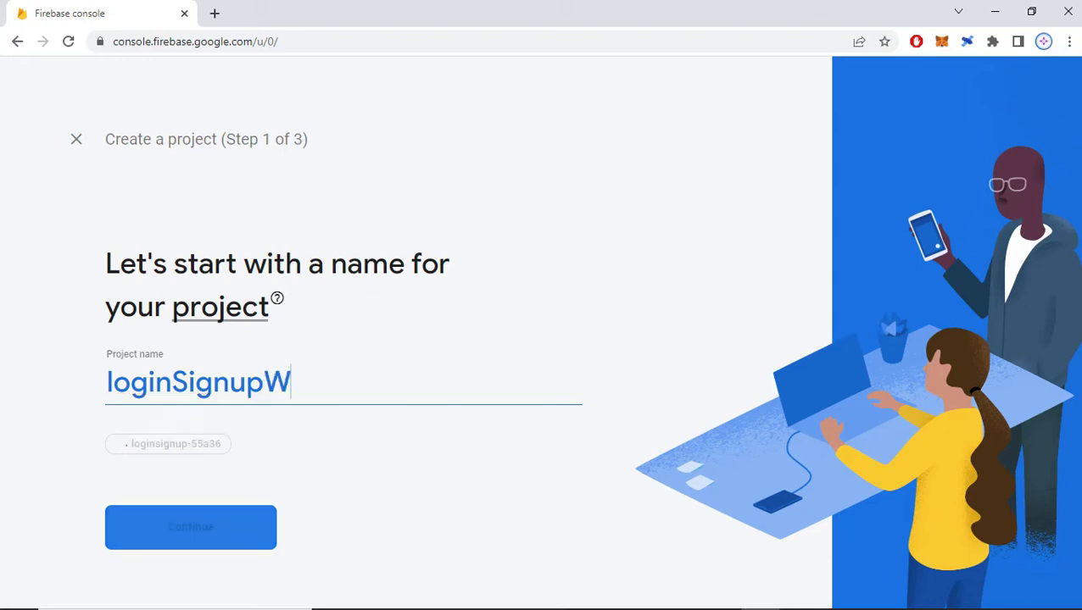
type("infor")
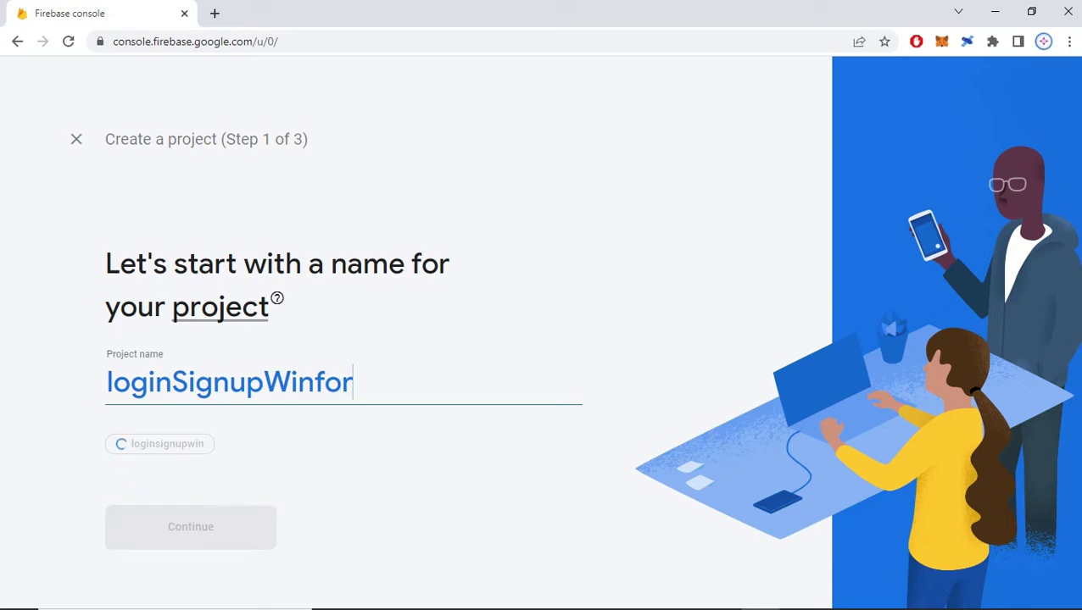
type("ms")
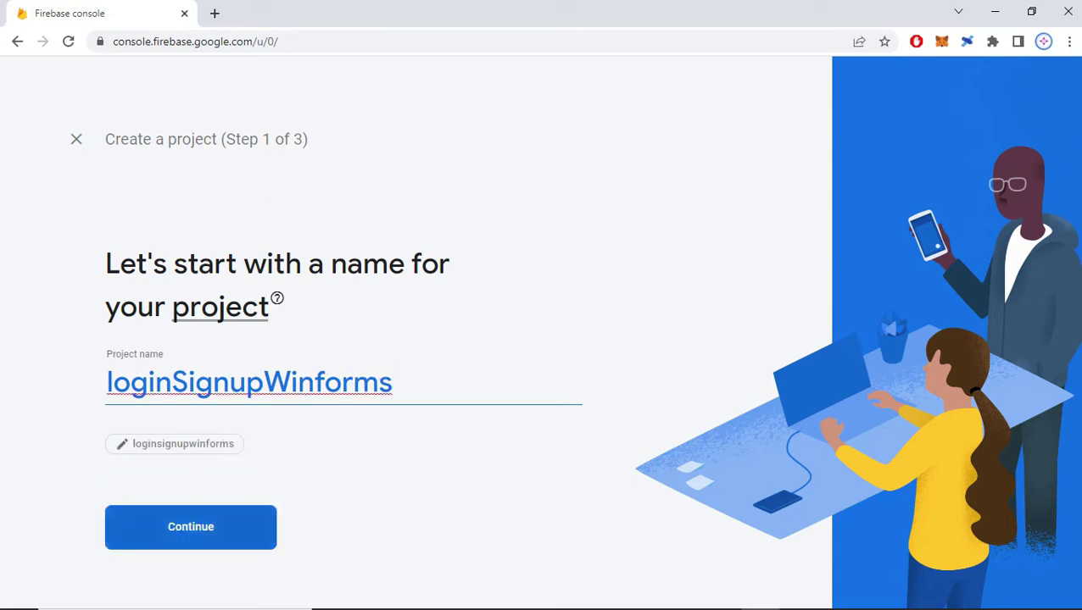
key("Return")
- Keep Google Analytics enabled, link it to Default Account for Firebase, and create and open the project
scroll(382, 339, "down", 2)
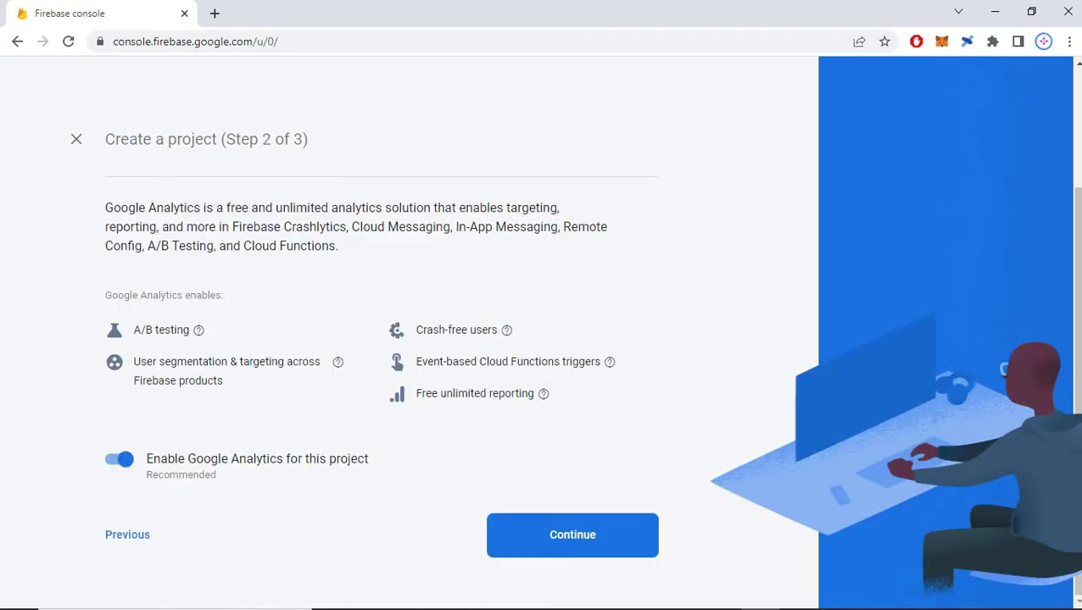
left_click(553, 525)
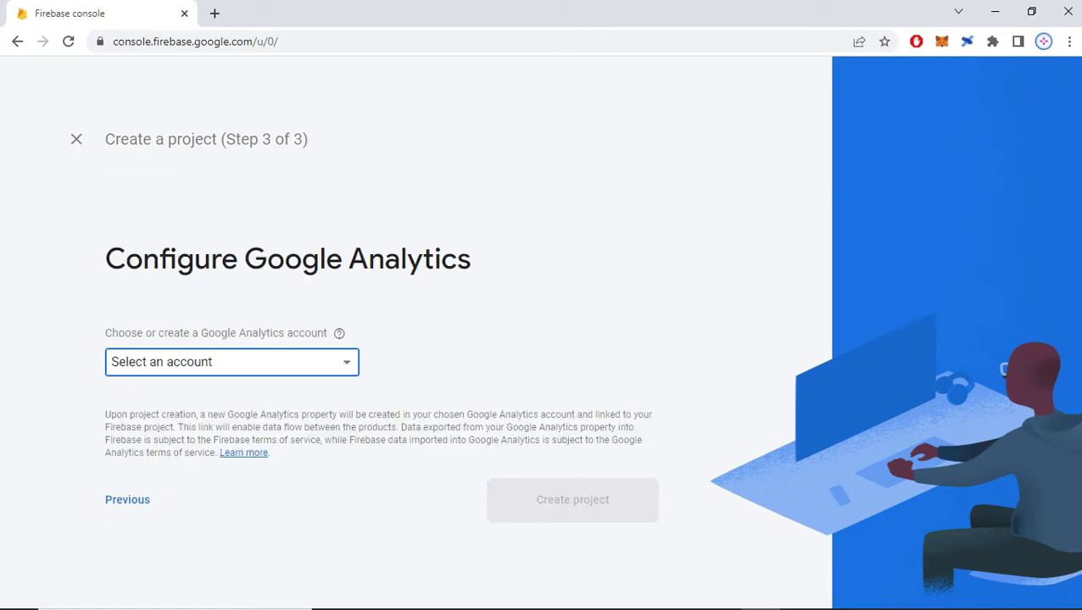
key("Return")
key("Return")
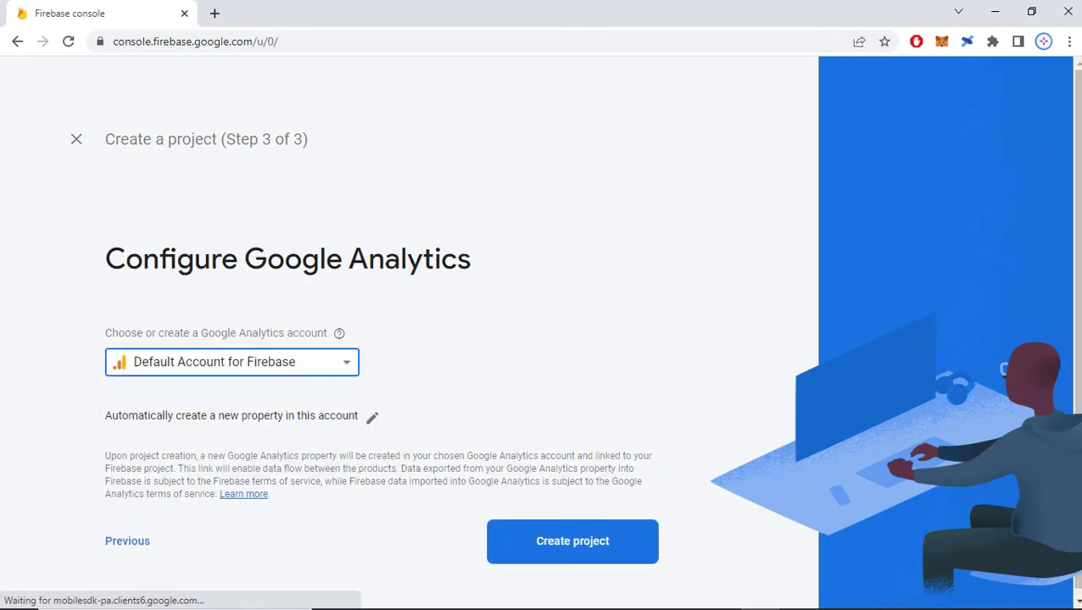
key("Return")
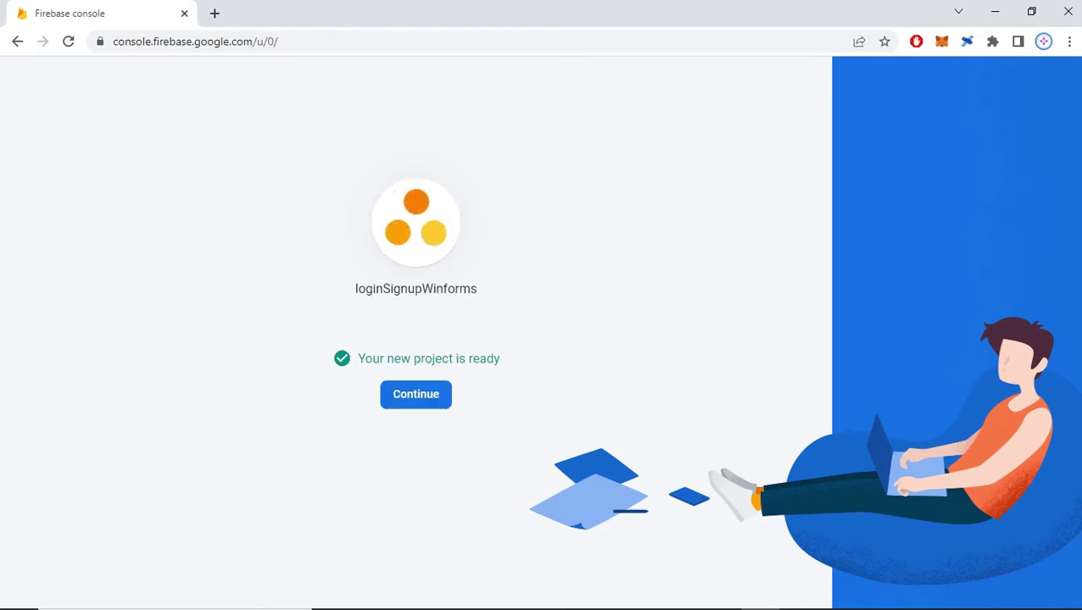
key("Return")
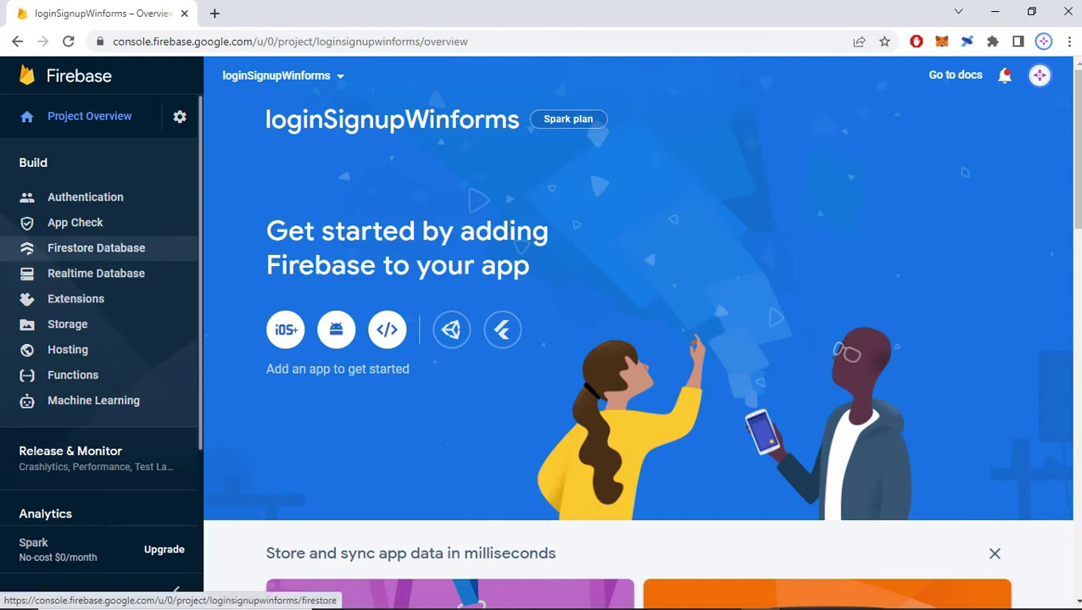
- Create a Realtime Database for the project in United States (us-central1), with security rules starting in test mode
left_click(96, 248)
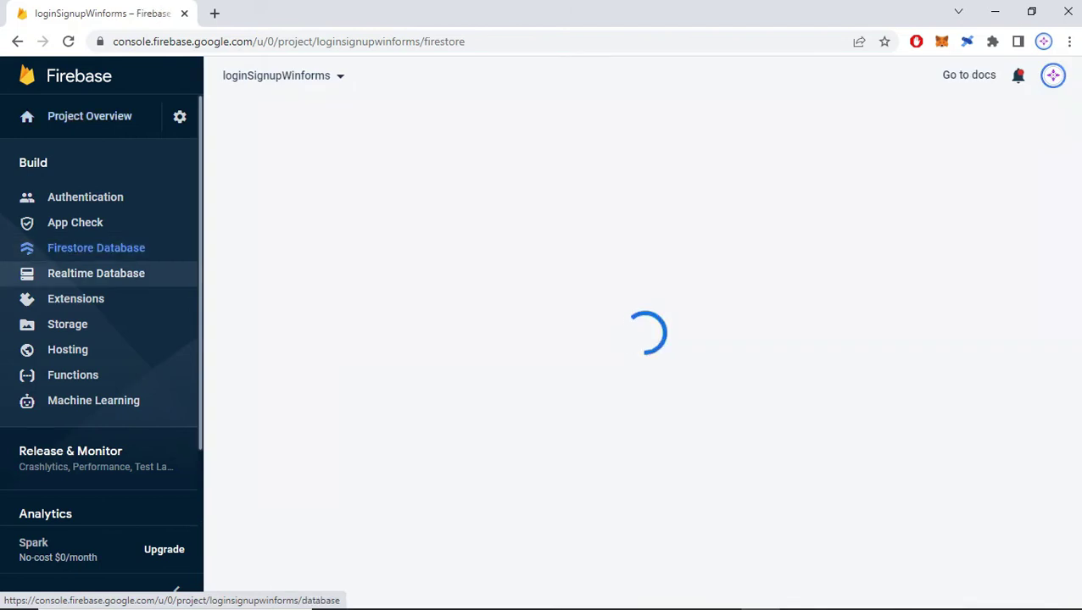
left_click(96, 273)
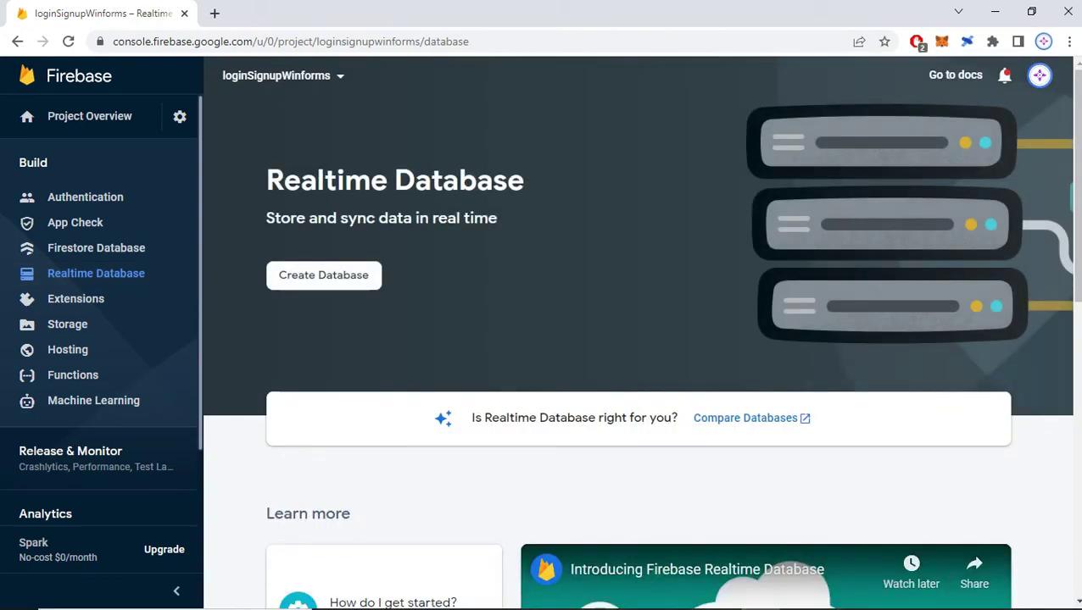
left_click(323, 275)
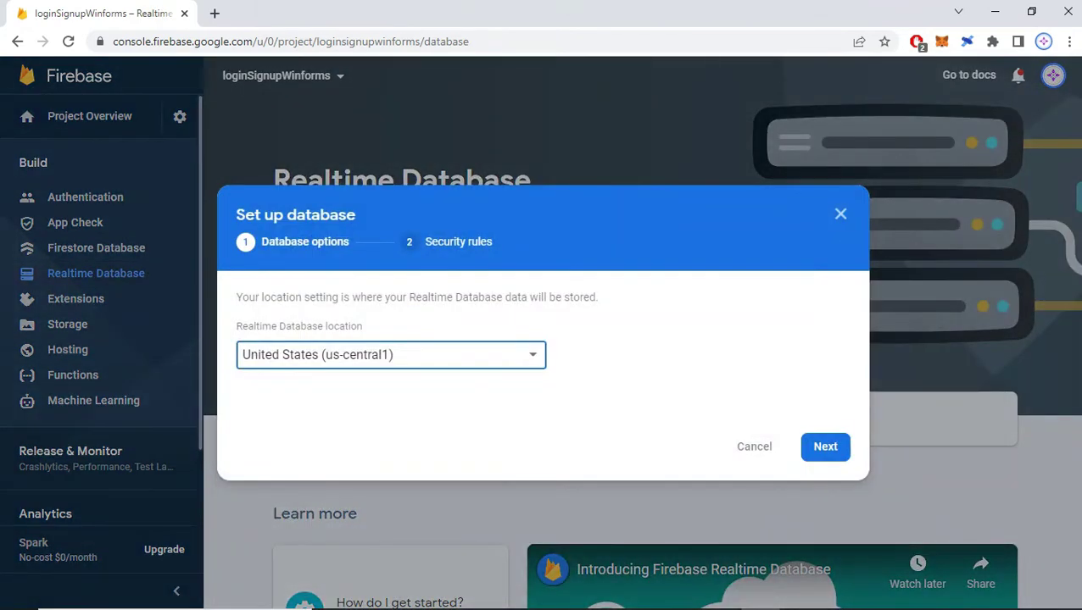
left_click(825, 446)
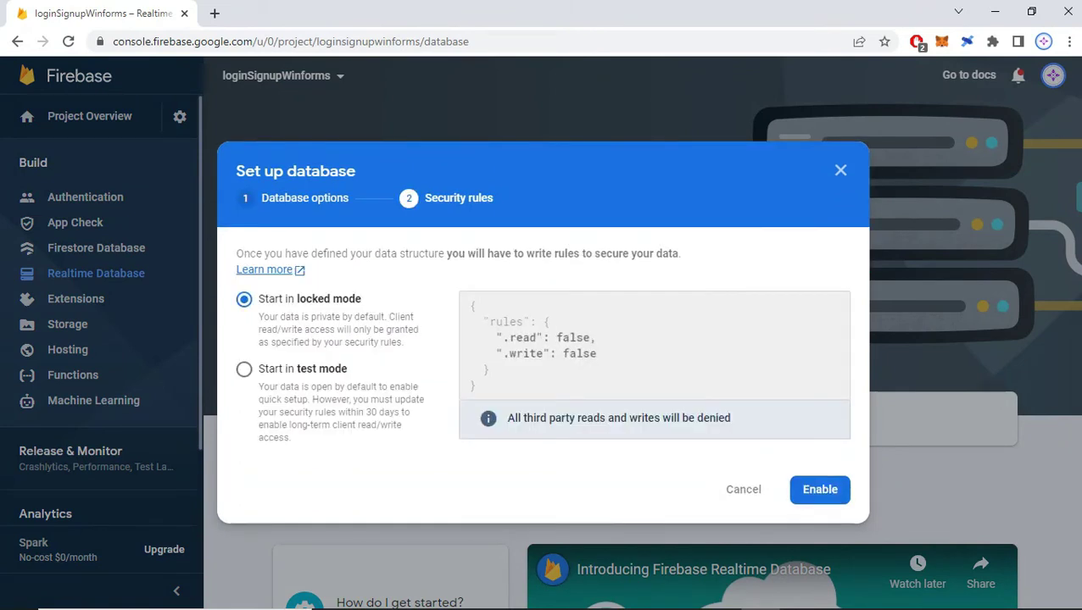
left_click(244, 369)
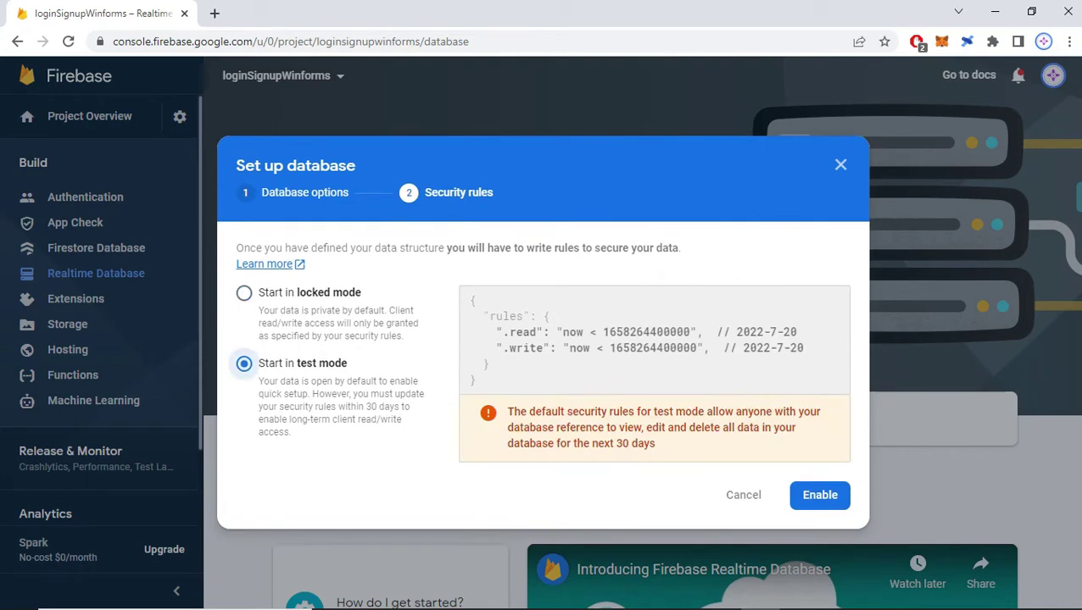
left_click(820, 495)
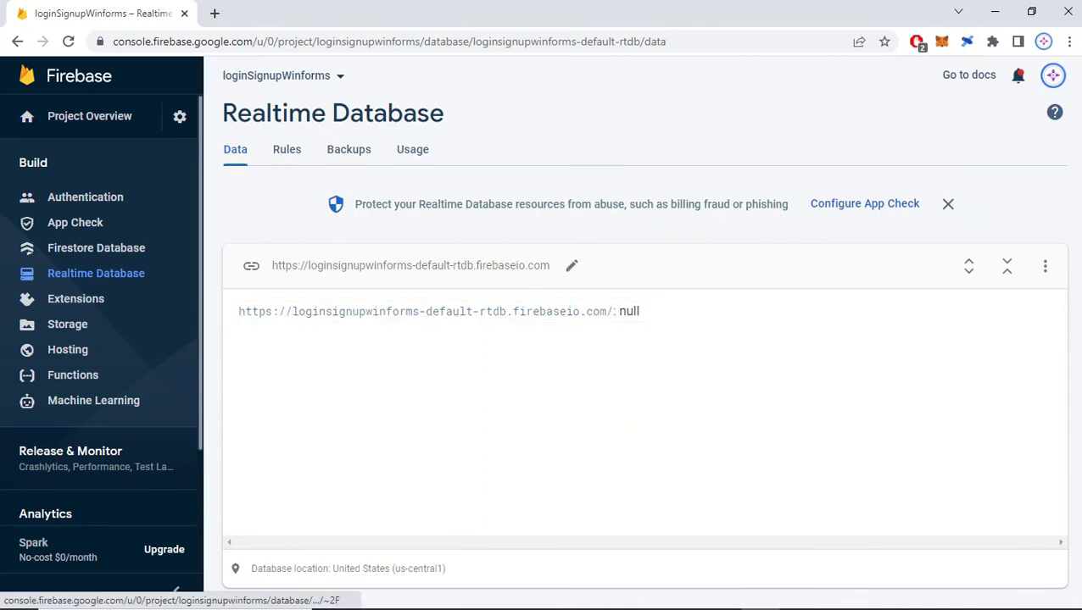
- Open the database secrets under the service accounts in the project settings
left_click(180, 116)
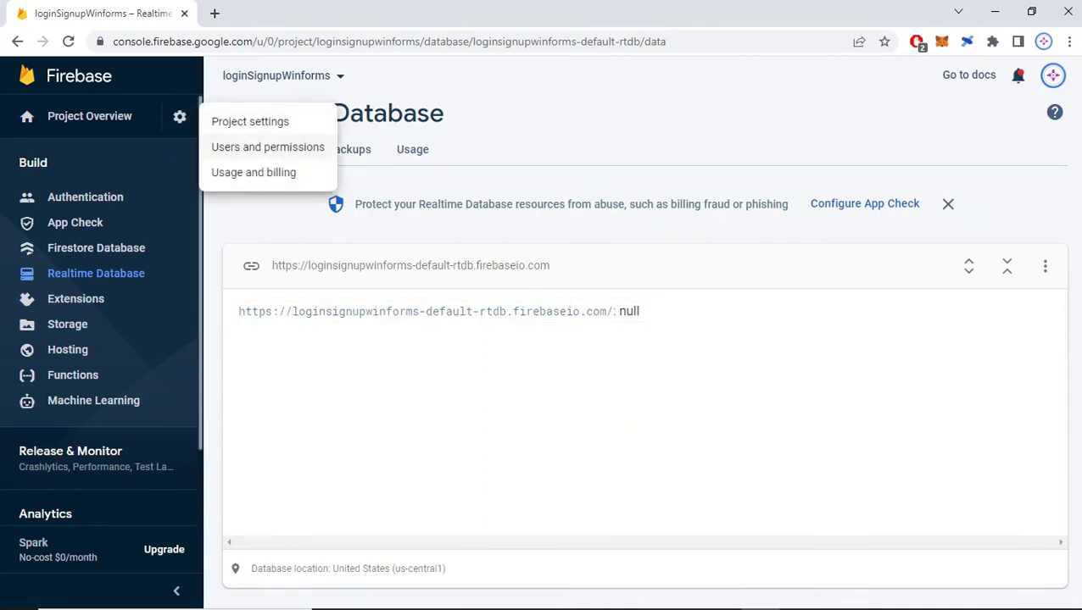
left_click(250, 122)
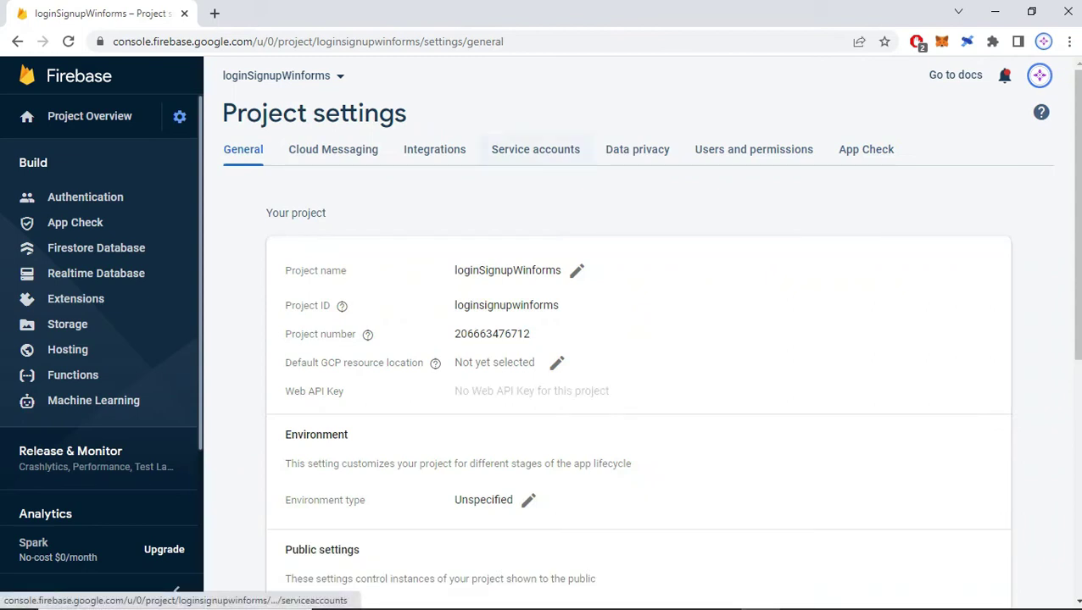
left_click(535, 149)
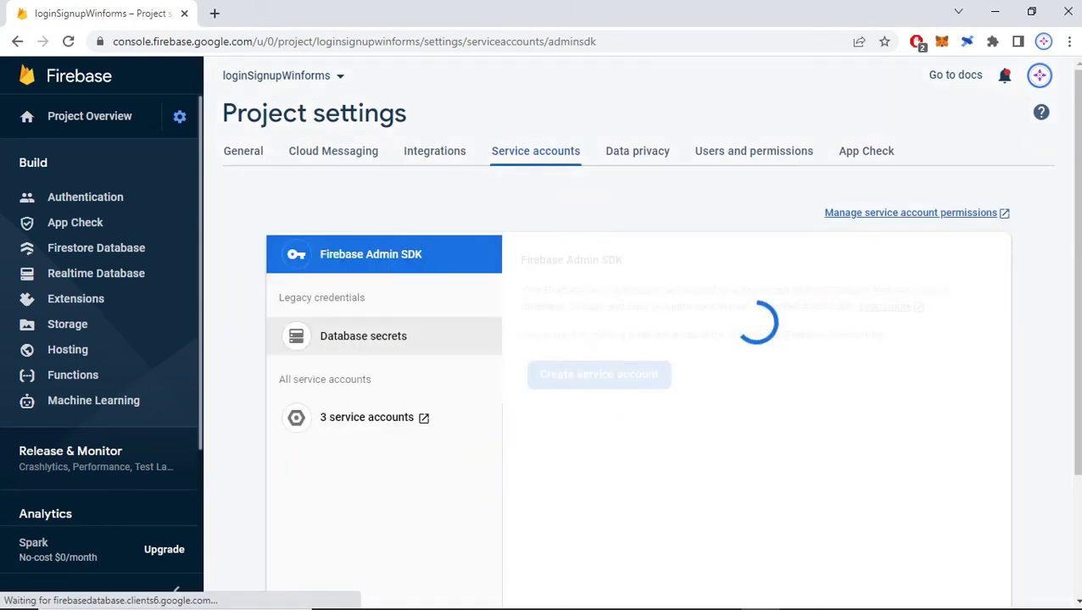
left_click(365, 335)
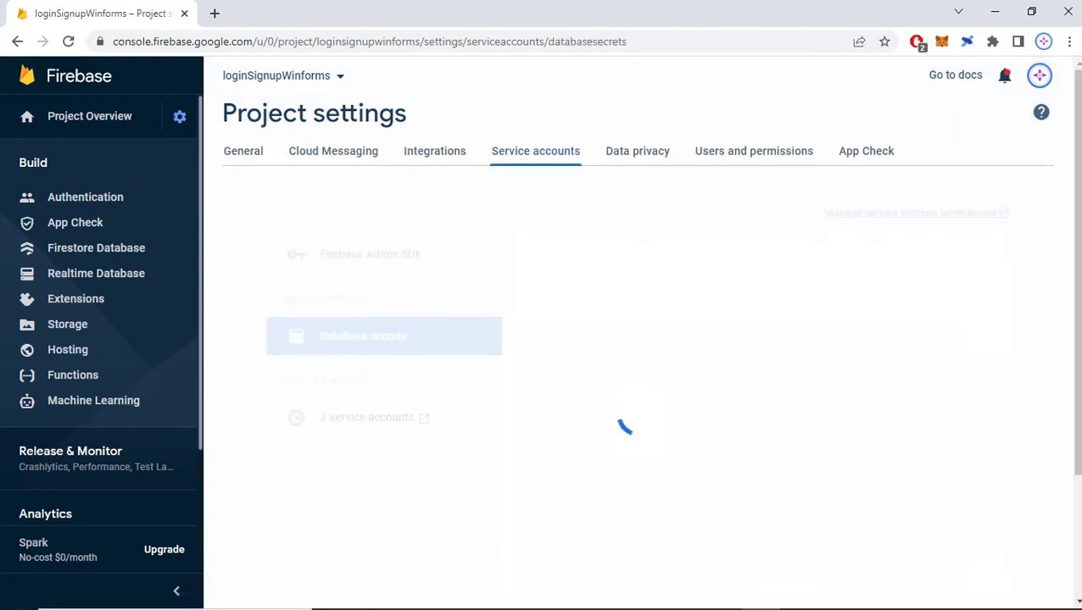
scroll(644, 339, "down", 3)
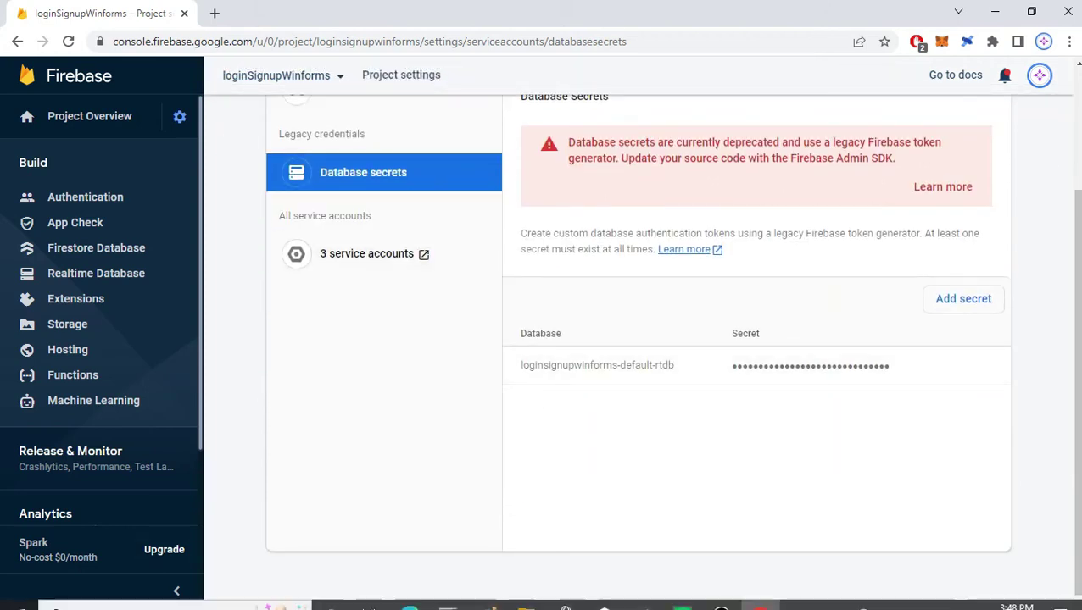
- Launch Visual Studio 2022 and minimize the browser window
left_click(127, 595)
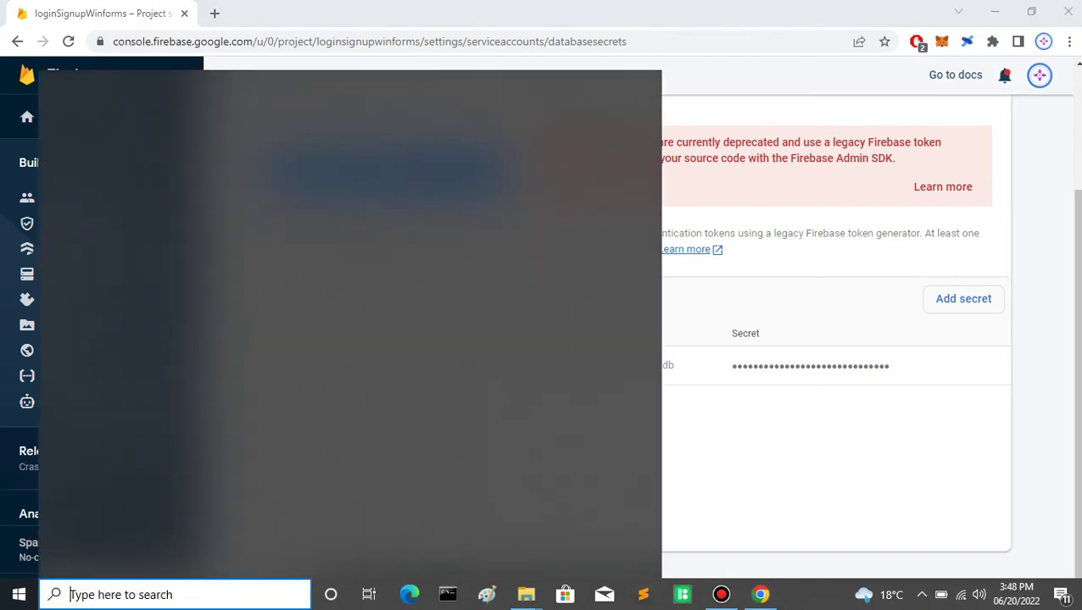
type("vi")
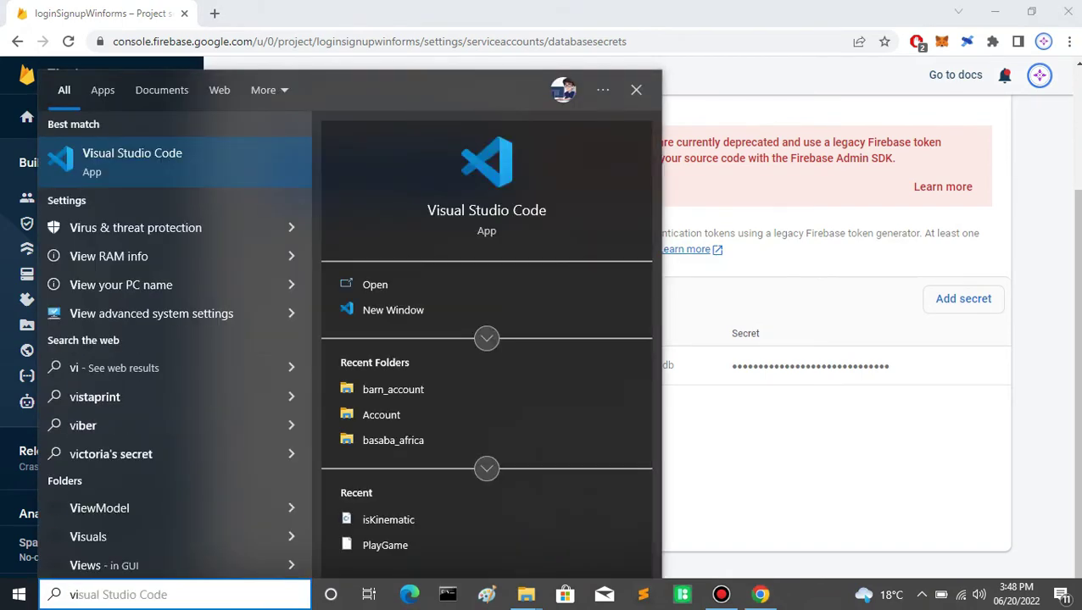
type("s")
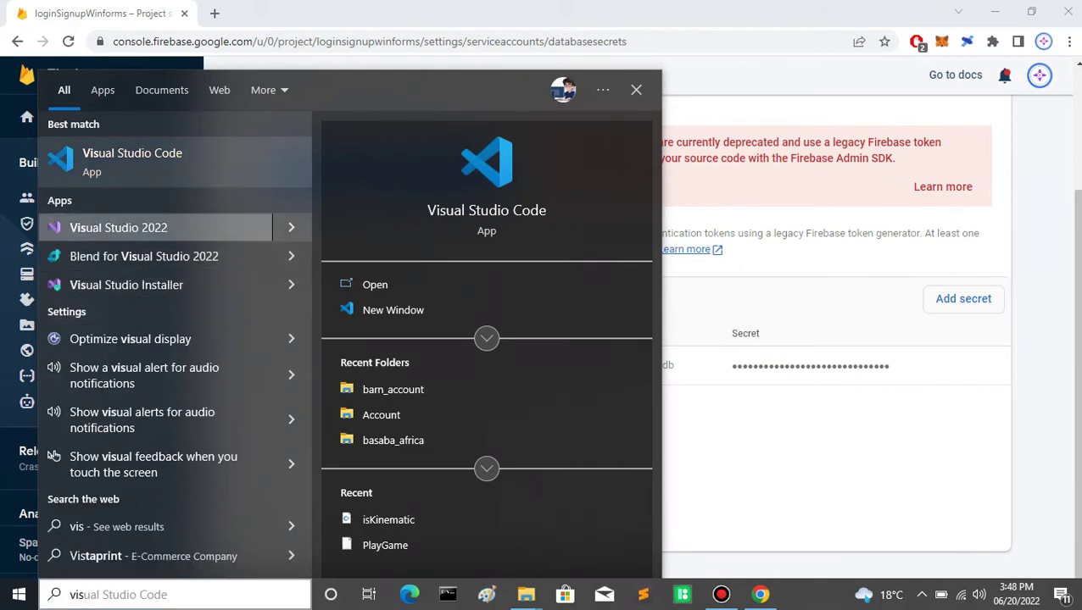
left_click(170, 227)
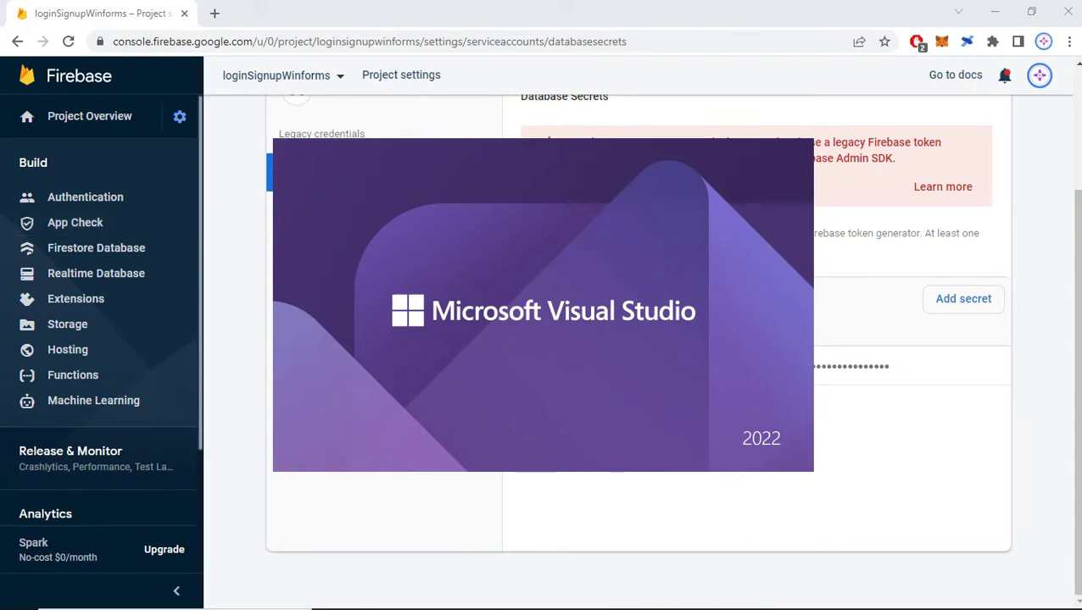
left_click(995, 12)
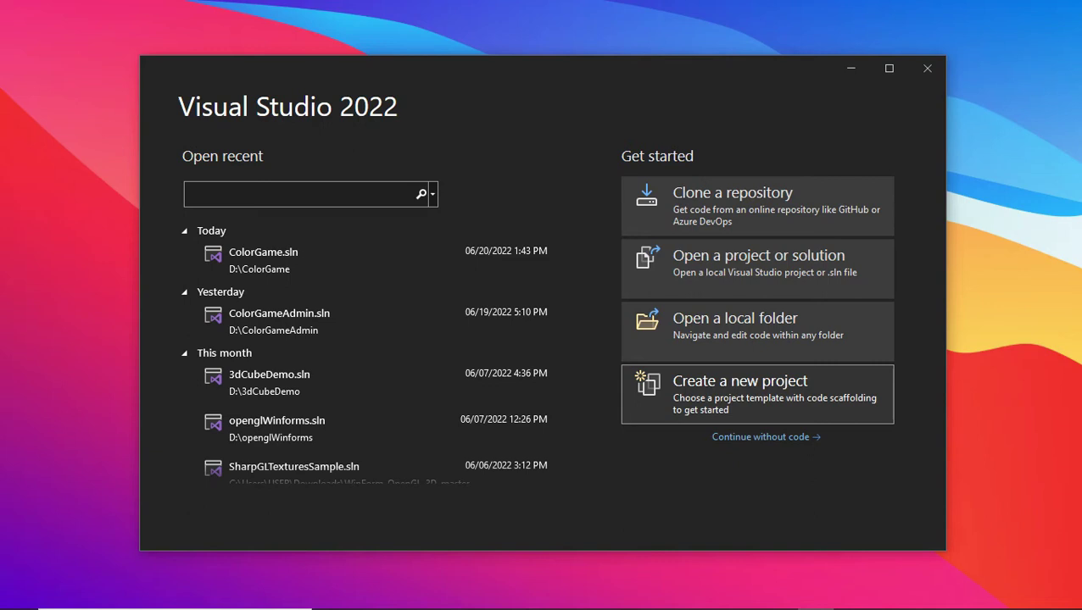
- Create a C# Windows Forms App (.NET Framework) project named loginSignupFirebase in D:\, targeting .NET Framework 4.7.2
key("Return")
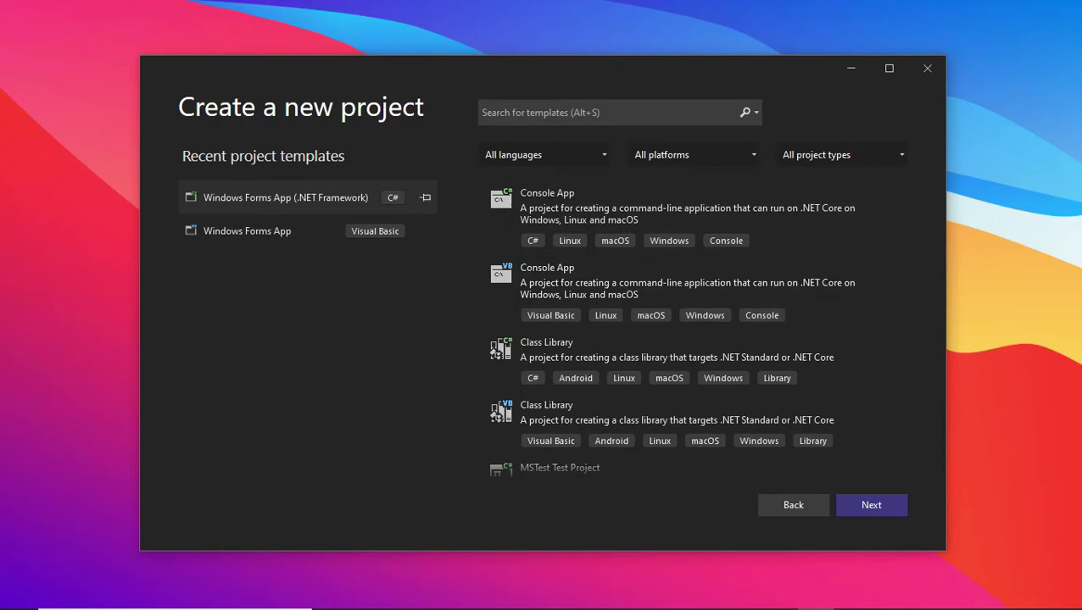
key("Return")
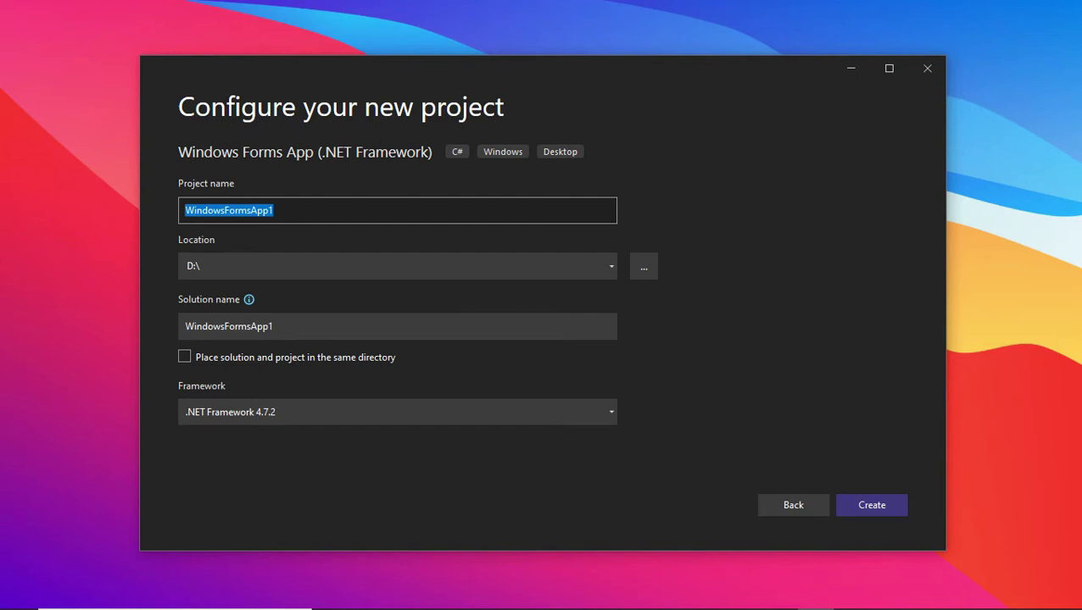
type("loginSignupFirebase")
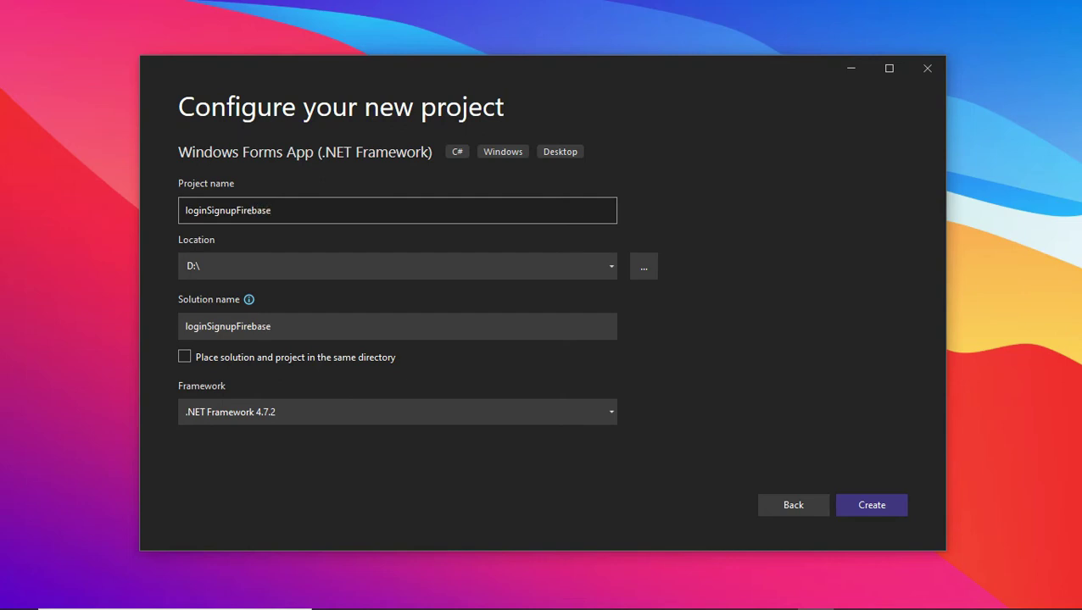
key("Return")
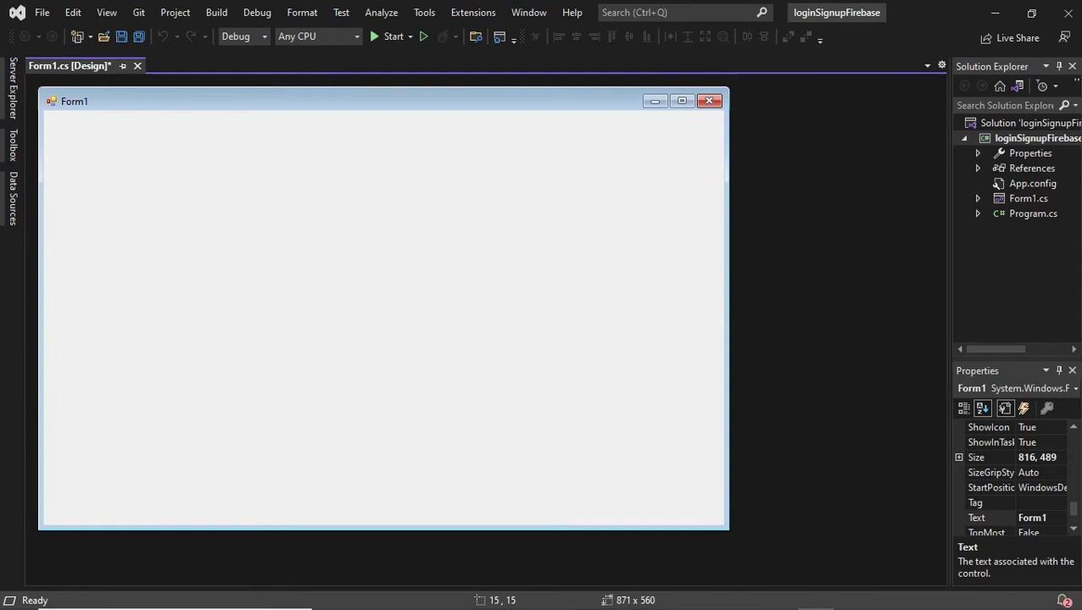
- Resize the form to 871 by 561 pixels in the designer
left_click_drag(729, 530, 731, 533)
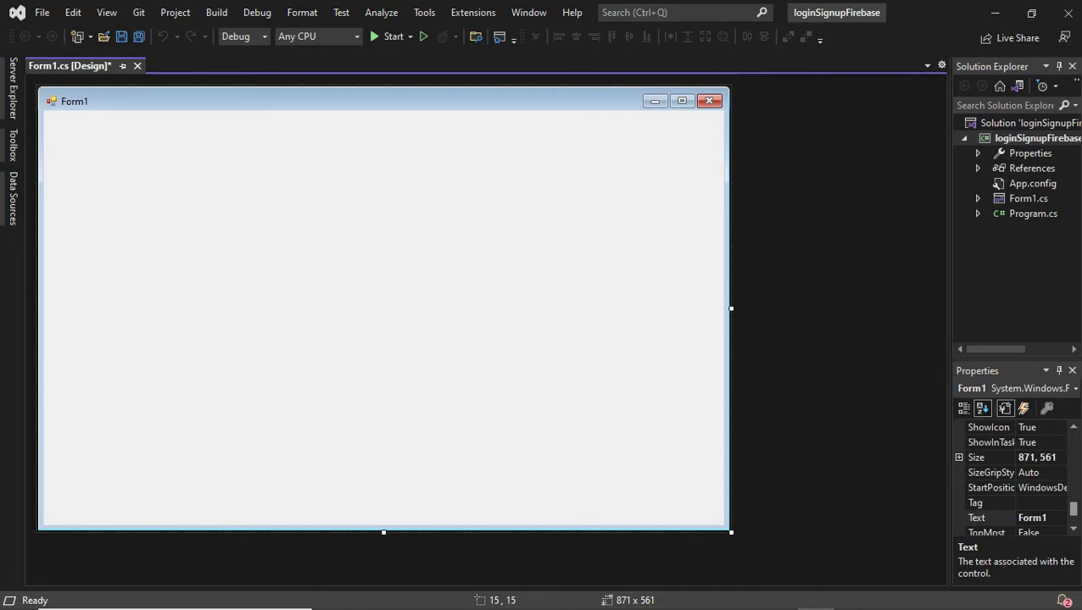
- Set the form's FormBorderStyle property to FixedSingle
scroll(1018, 479, "up", 12)
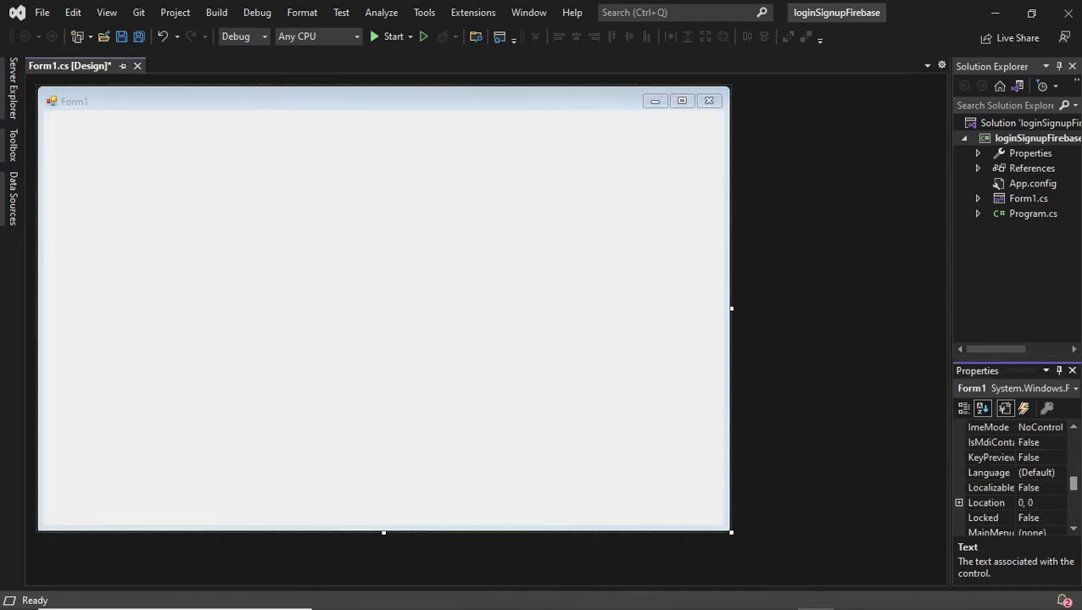
scroll(1018, 479, "down", 1)
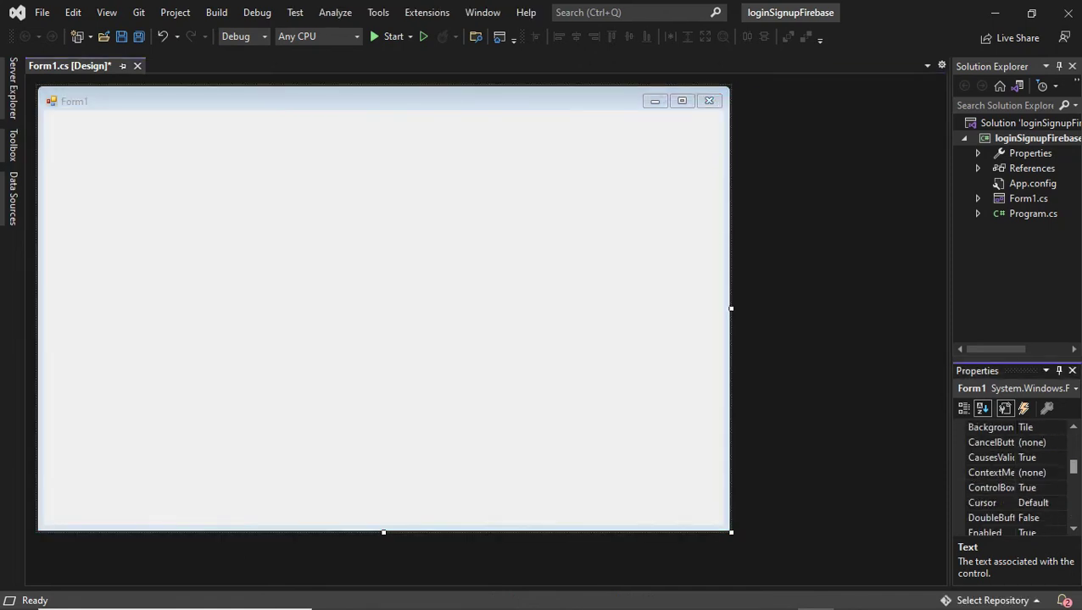
scroll(1018, 479, "down", 4)
scroll(1017, 479, "down", 1)
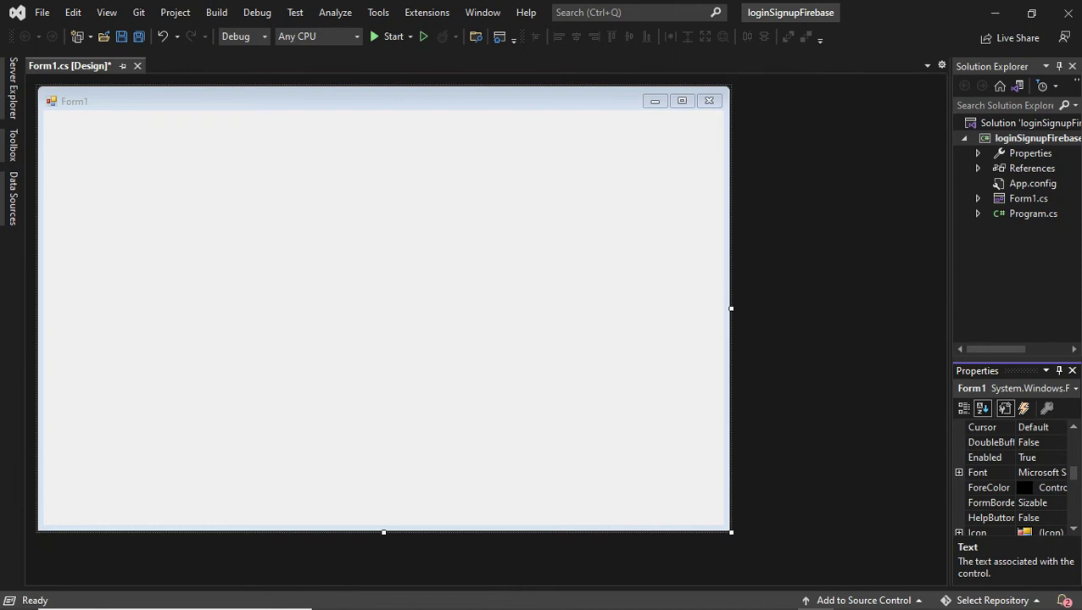
left_click(991, 502)
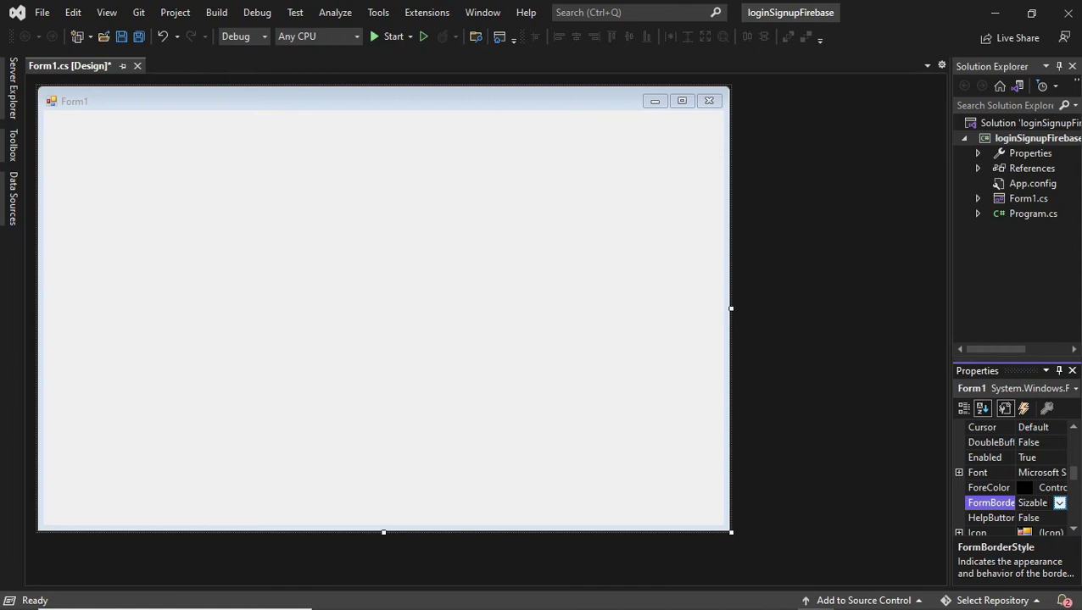
left_click(1059, 502)
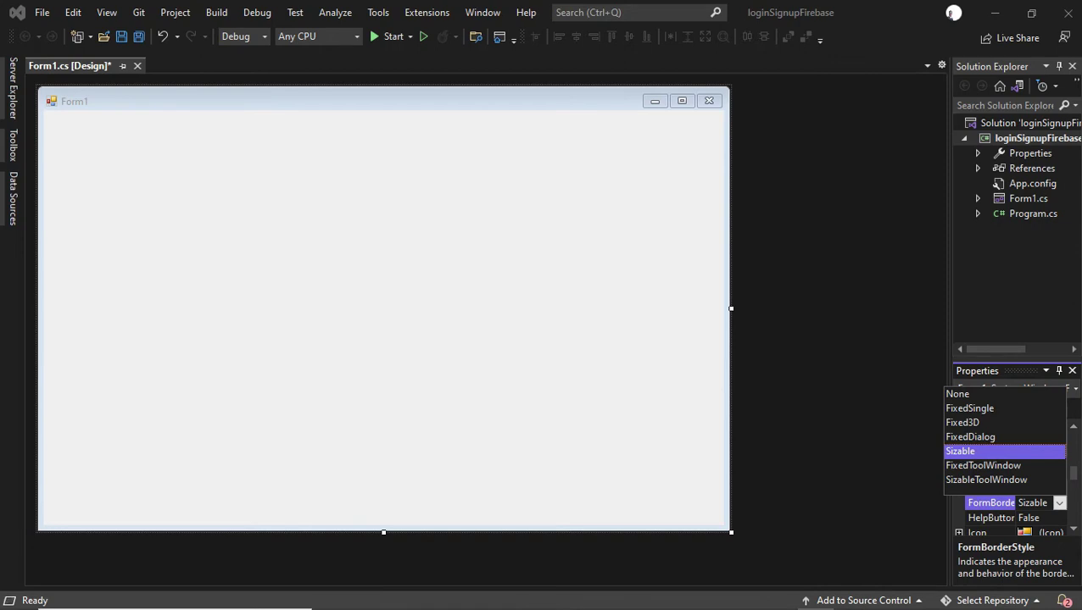
key("Escape")
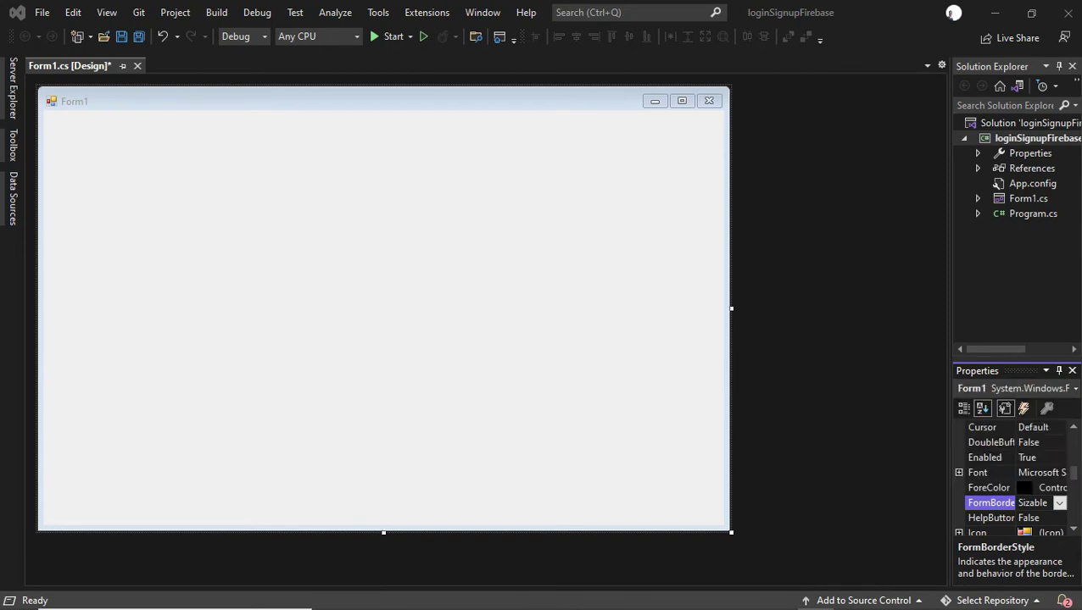
type("FixedSin")
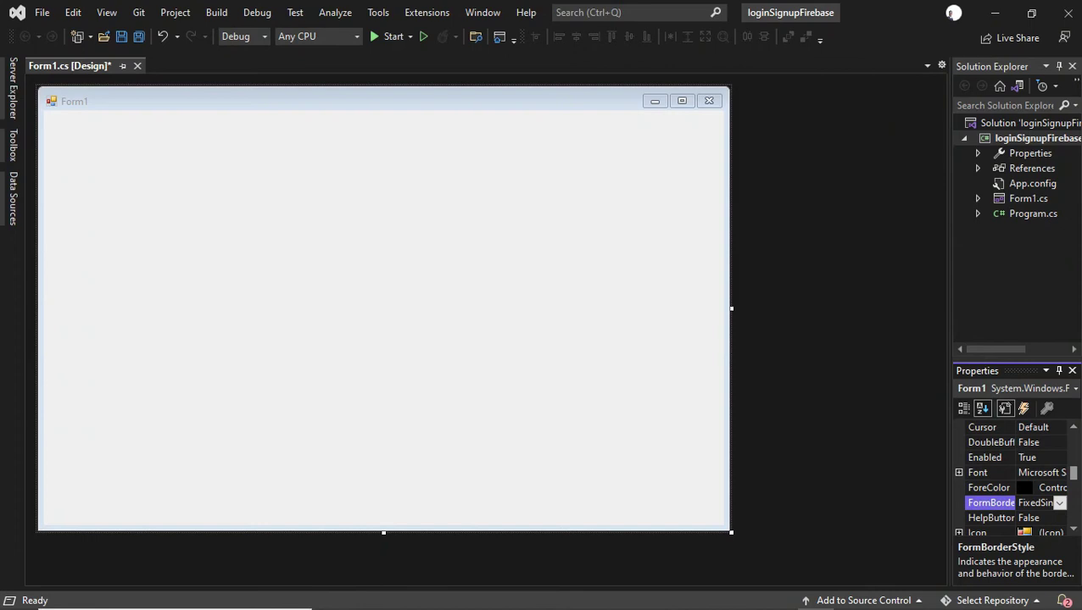
key("Return")
- Set the form's BackColor property to the white system color listed directly after ControlLight
scroll(1013, 479, "down", 3)
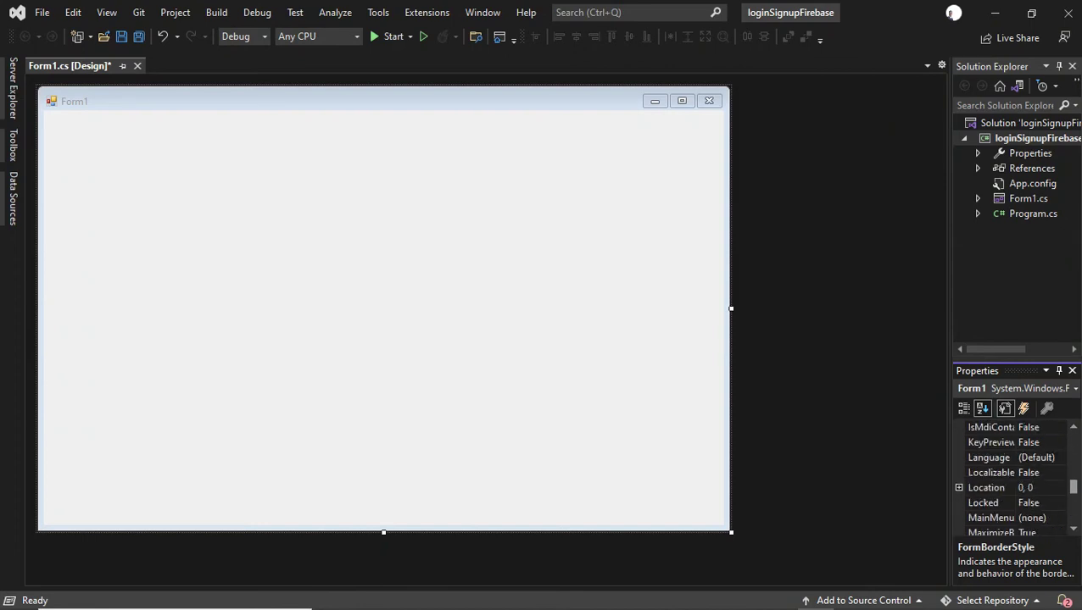
scroll(1014, 479, "down", 5)
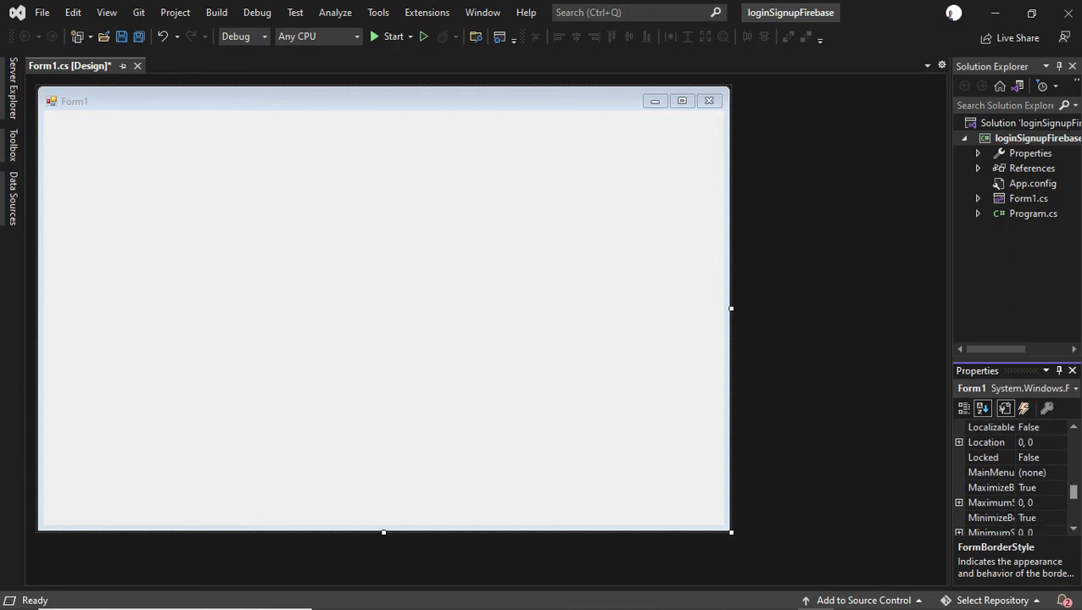
scroll(1014, 479, "down", 2)
scroll(1013, 479, "up", 8)
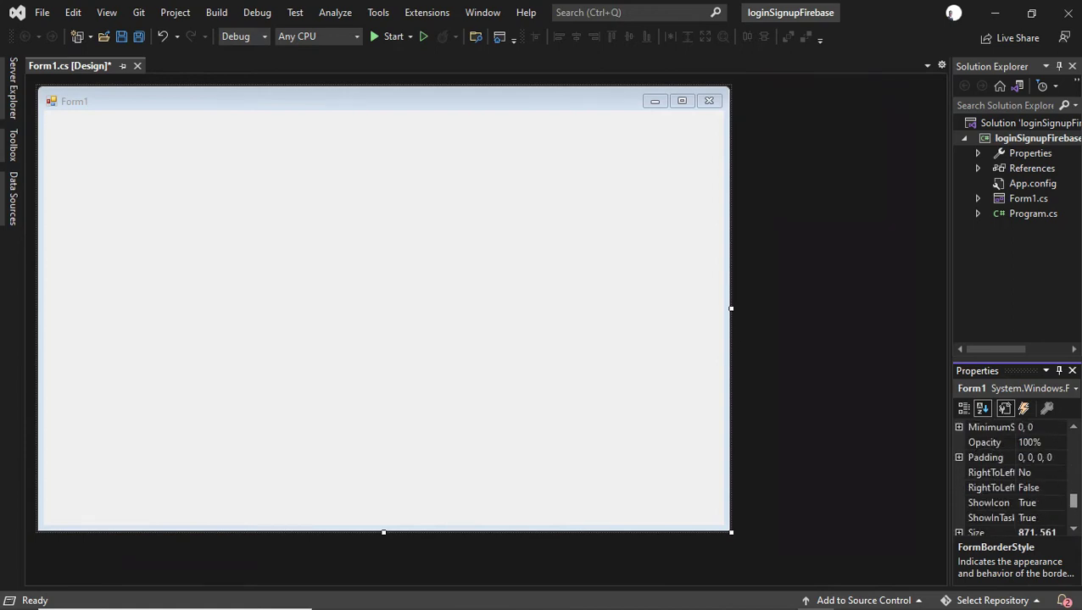
scroll(1014, 479, "up", 4)
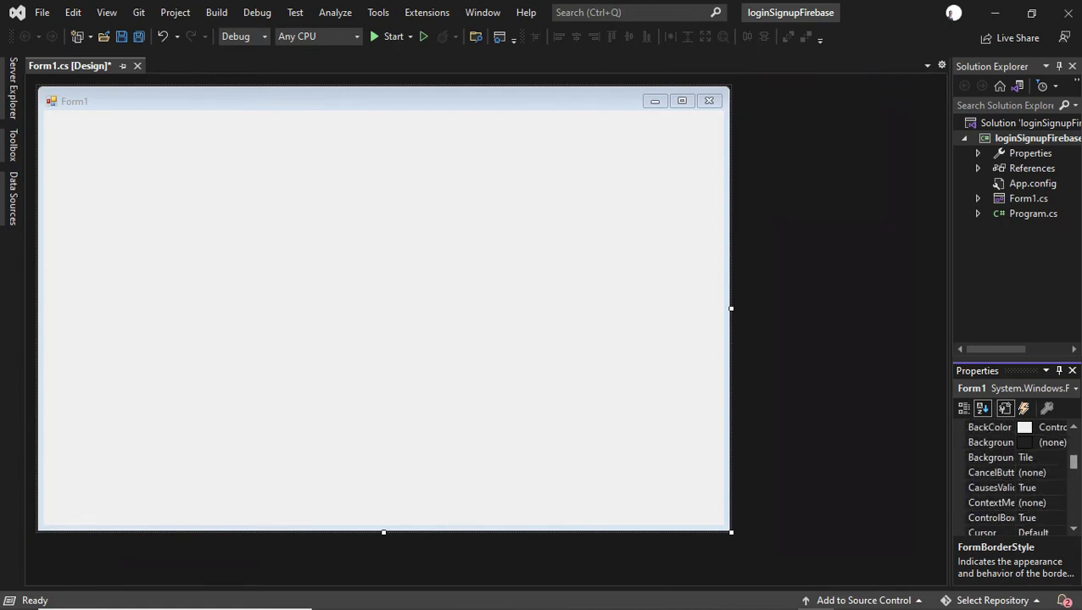
left_click(990, 458)
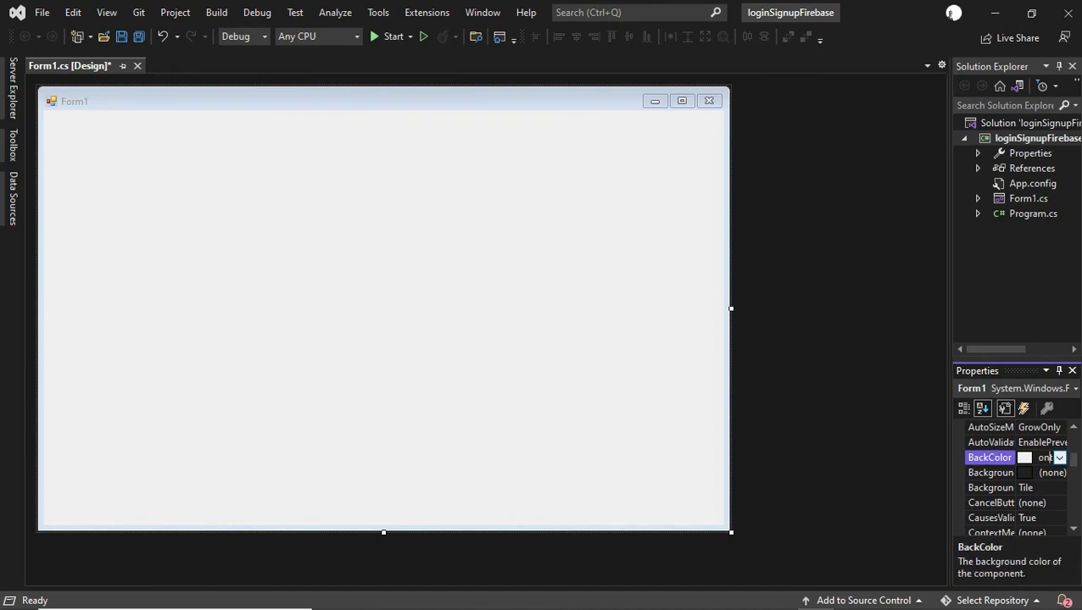
left_click(1059, 458)
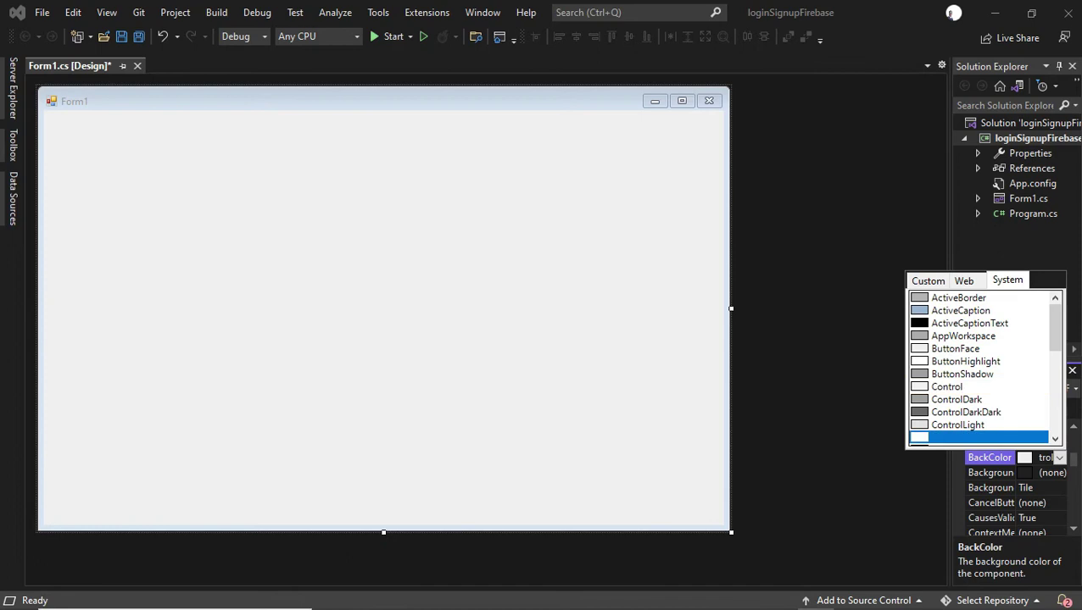
key("Down")
key("Down")
key("Down")
key("Return")
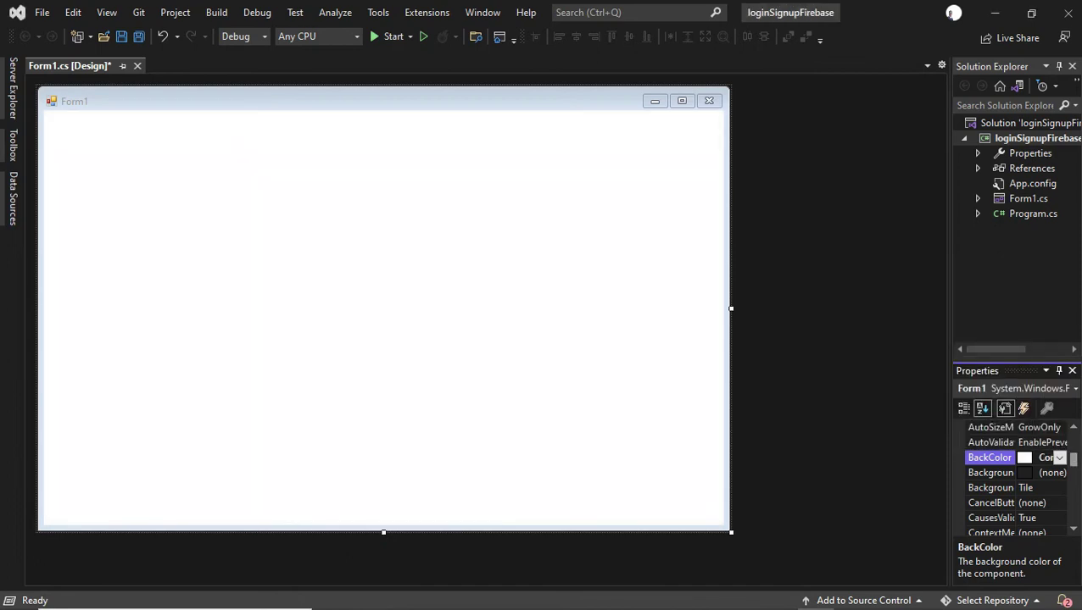
- Set the form's FormBorderStyle property to FixedToolWindow
scroll(1018, 479, "down", 4)
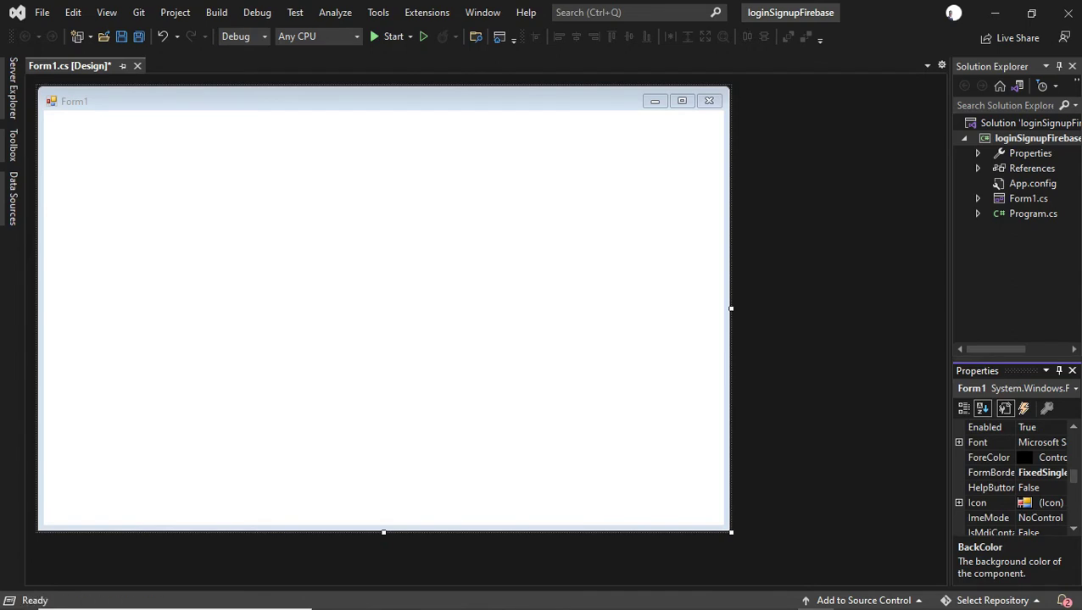
left_click(1039, 472)
left_click(1060, 473)
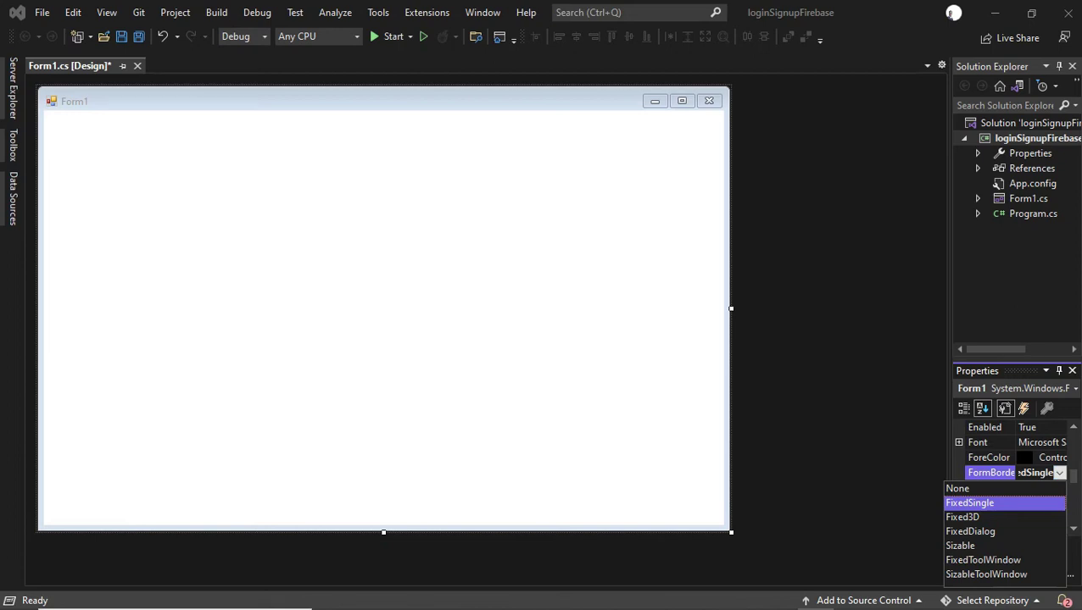
left_click(982, 559)
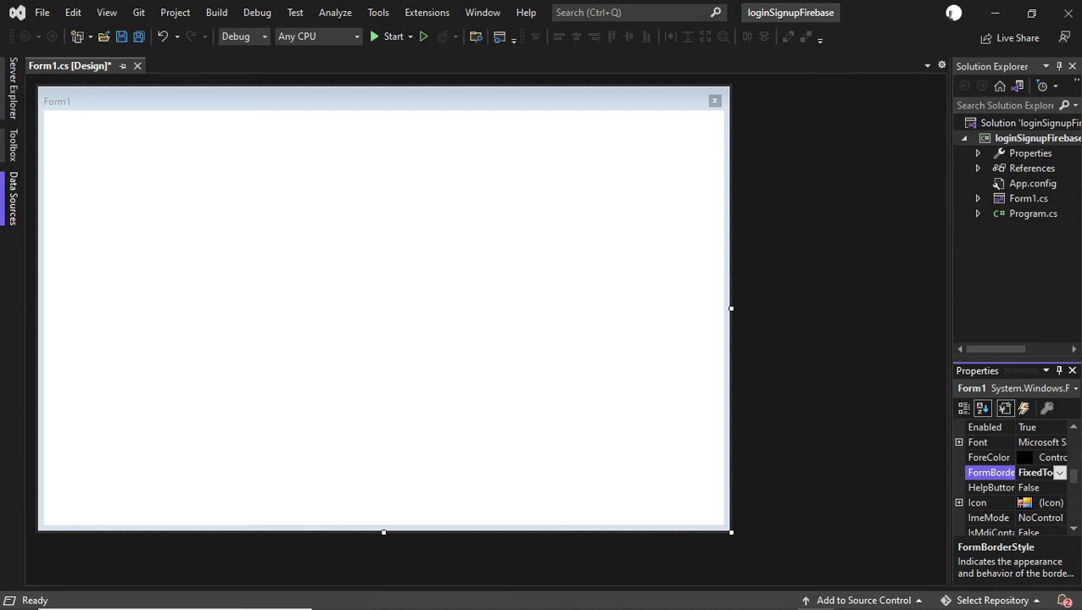
- Bring up the Toolbox of controls available for the form
mouse_move(13, 145)
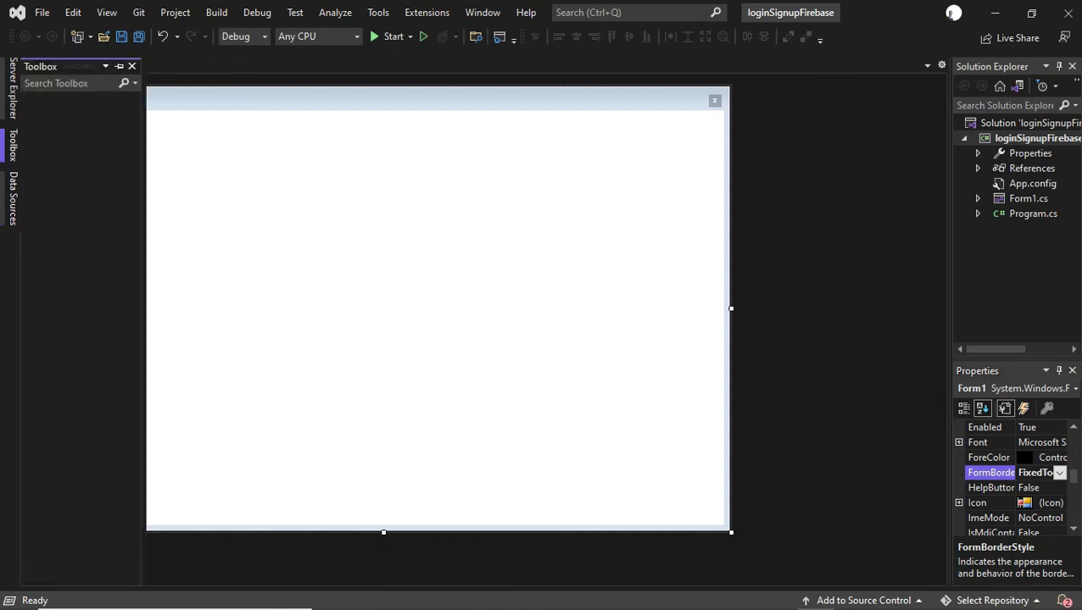